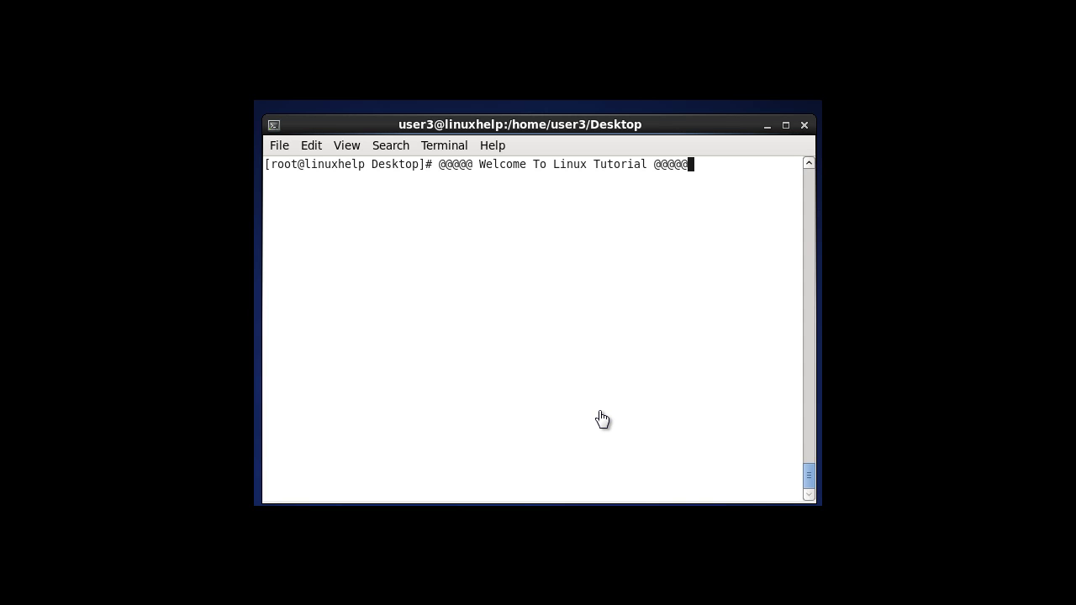
Step: Run 'yum update' as root; it reports no packages marked for update
key(ctrl+u)
text(yum update)
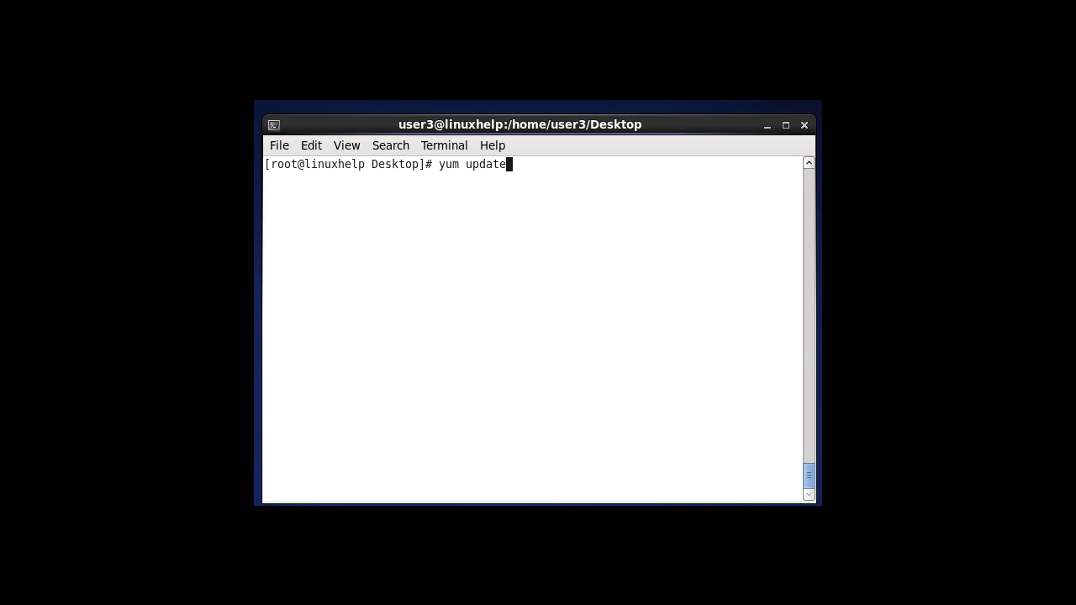
key(Return)
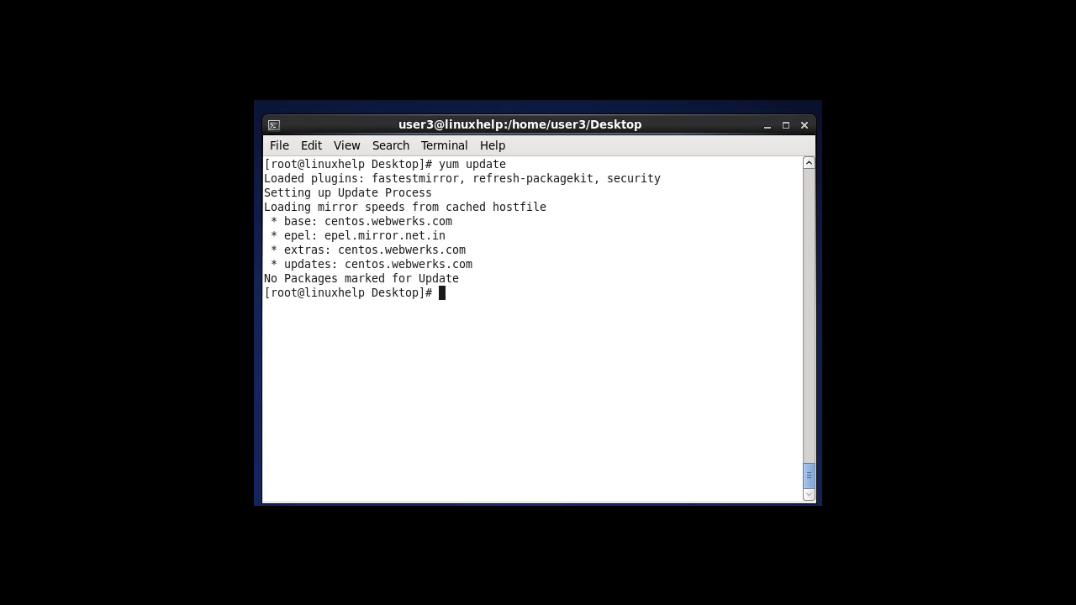
Step: Install gnucash with yum, answering 'y' to download it with its gnucash-docs dependency
text(yum )
text(install )
text(gnu)
text(cash)
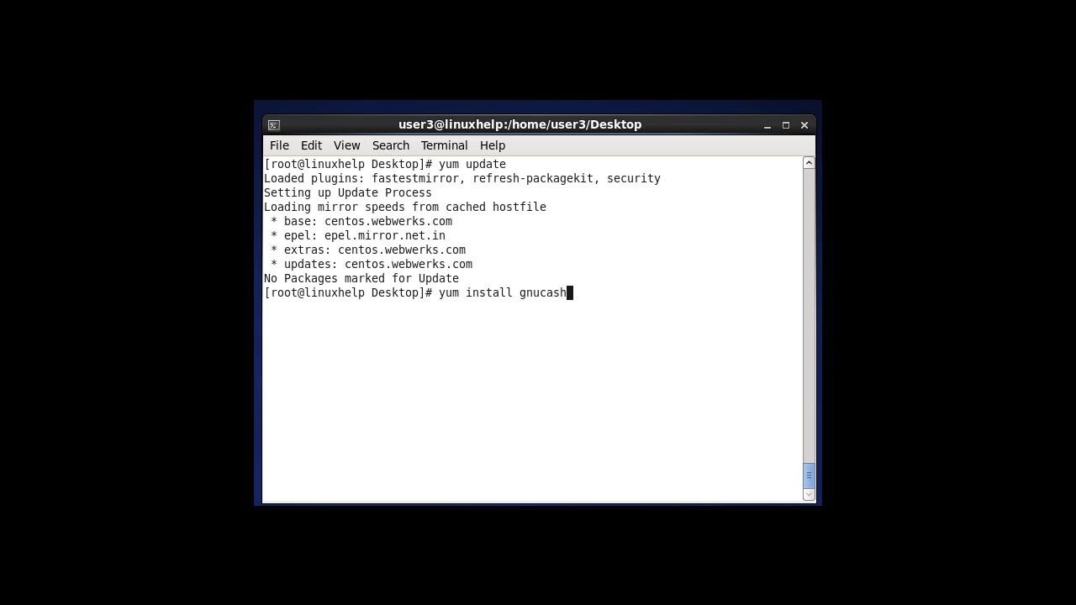
key(Return)
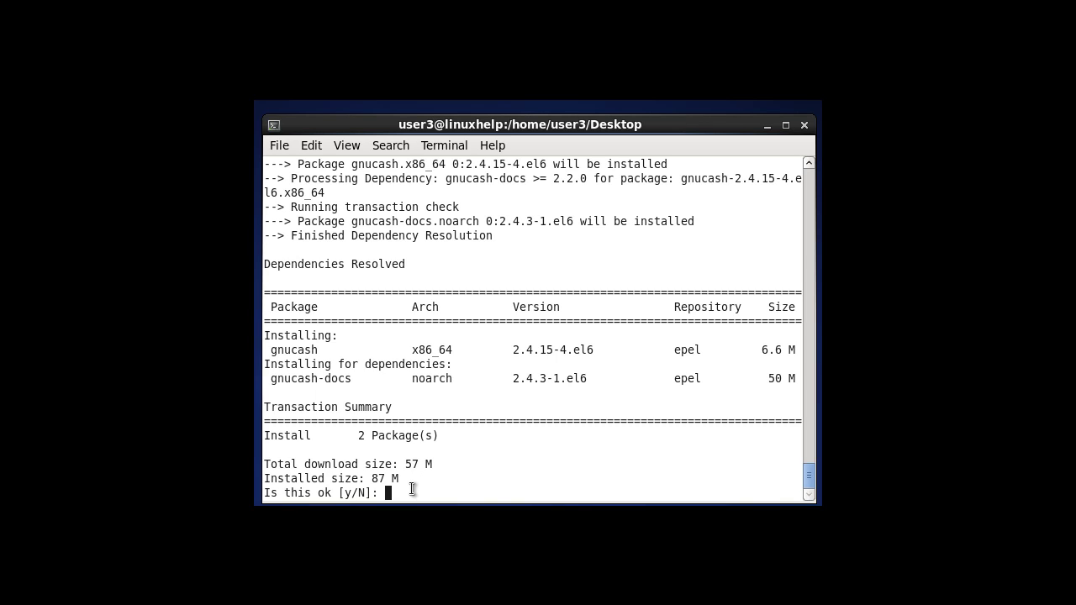
text(y)
key(Return)
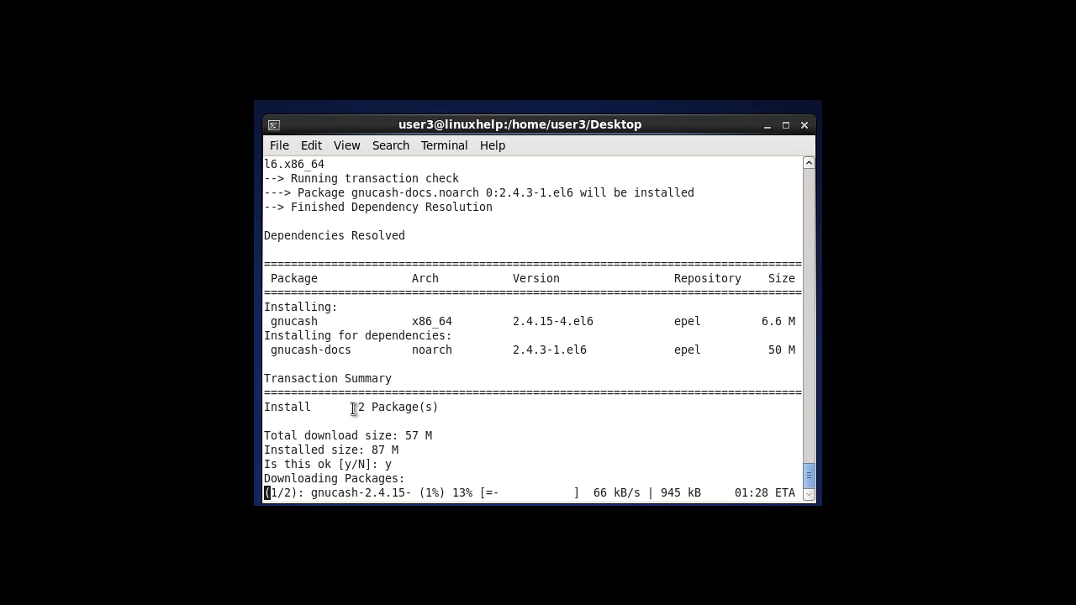
Step: Highlight the package count, Total, installed gnucash line and 'Complete!' in the yum output
triple_click(285, 408)
double_click(286, 437)
click(286, 436)
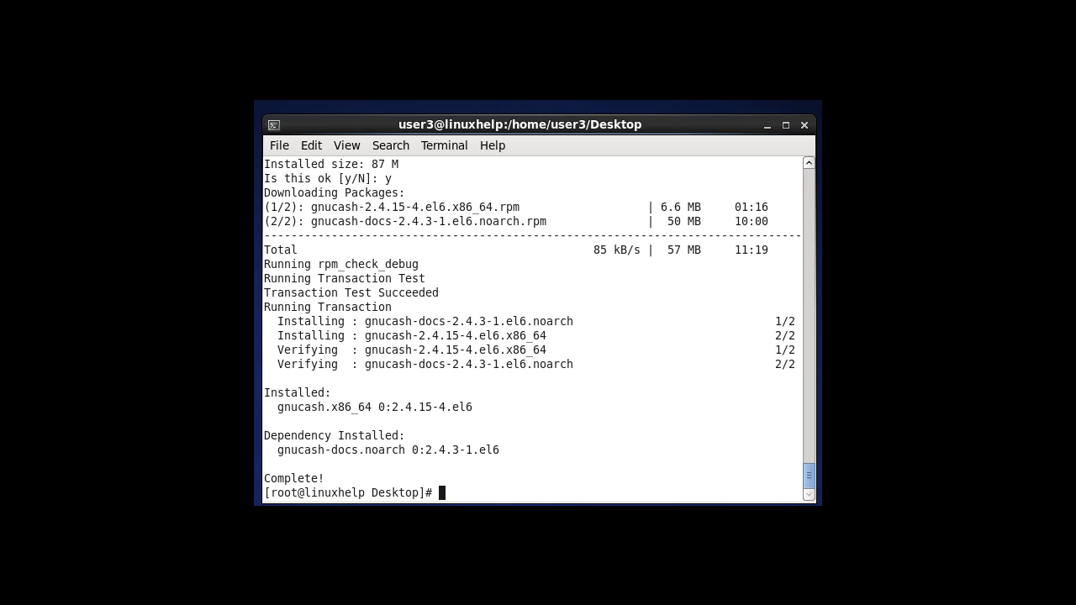
double_click(322, 407)
triple_click(322, 407)
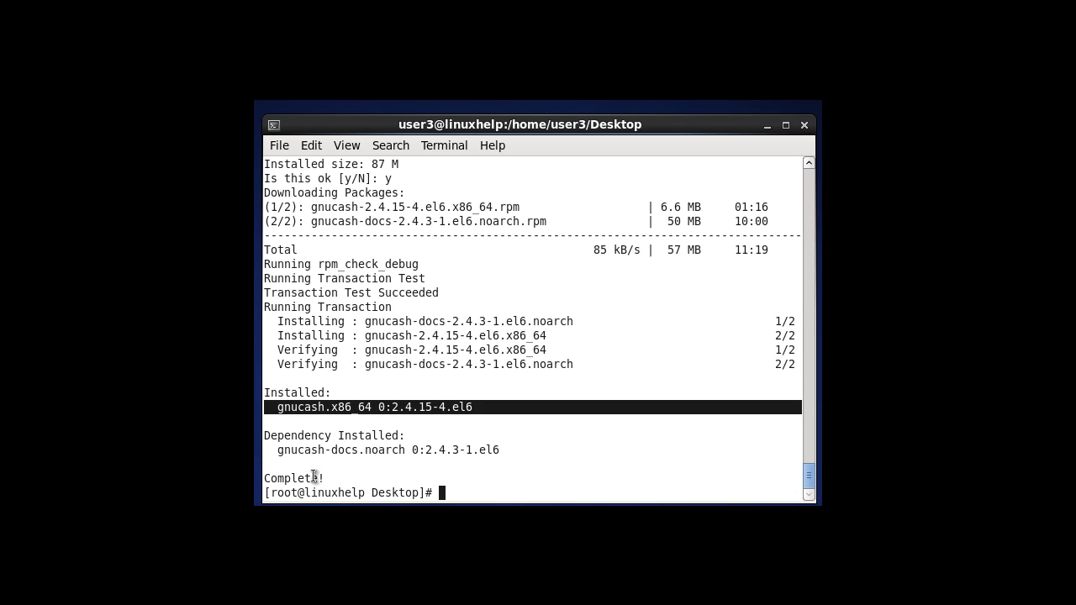
double_click(314, 477)
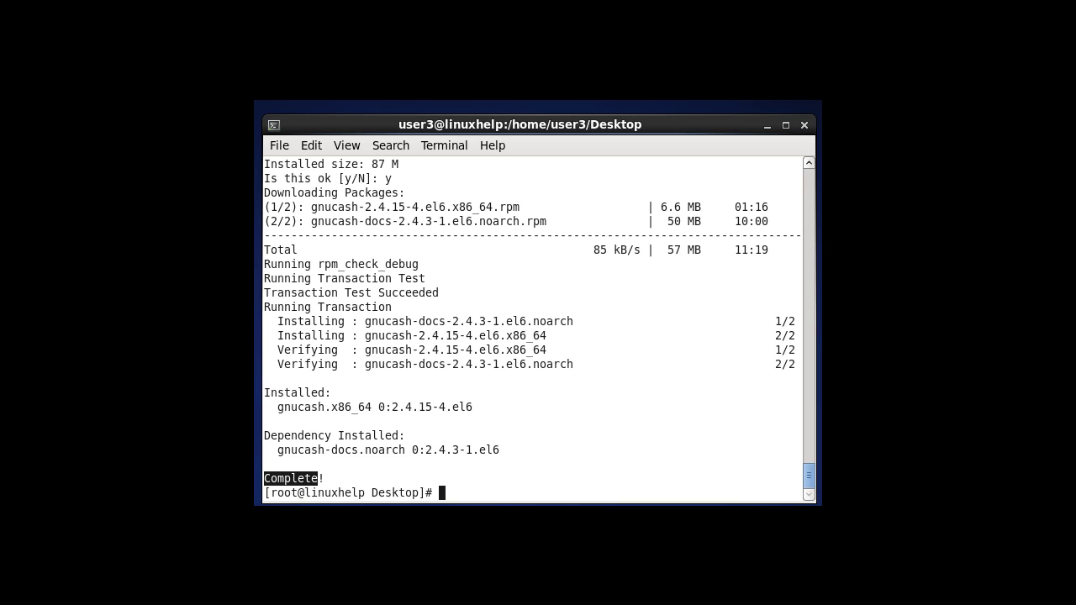
click(496, 495)
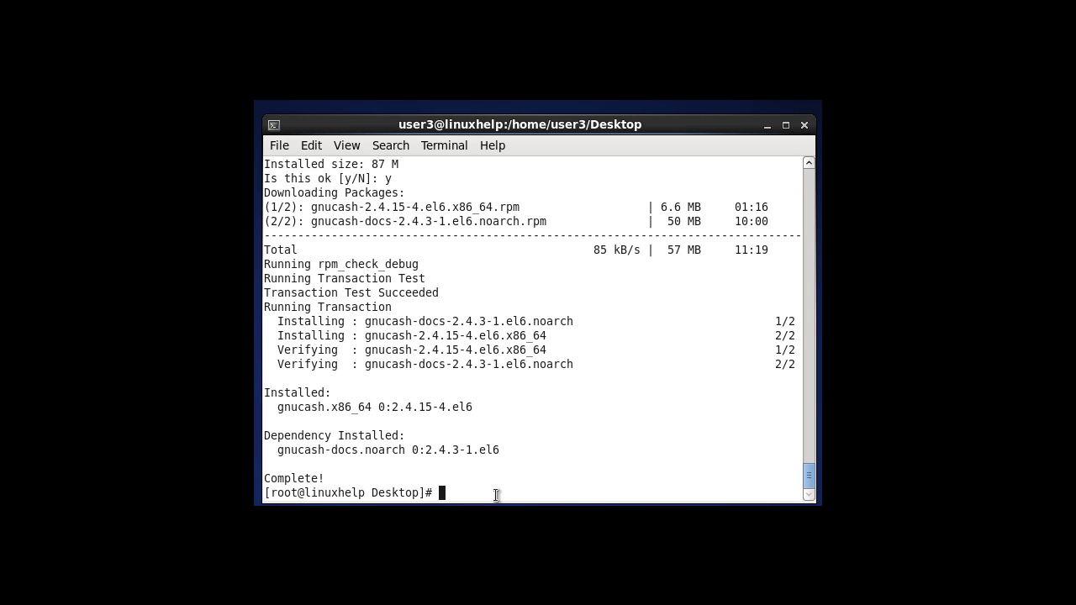
Step: Clear the terminal with Ctrl+L and run 'gnucash', which raises a configuration error
key(ctrl+l)
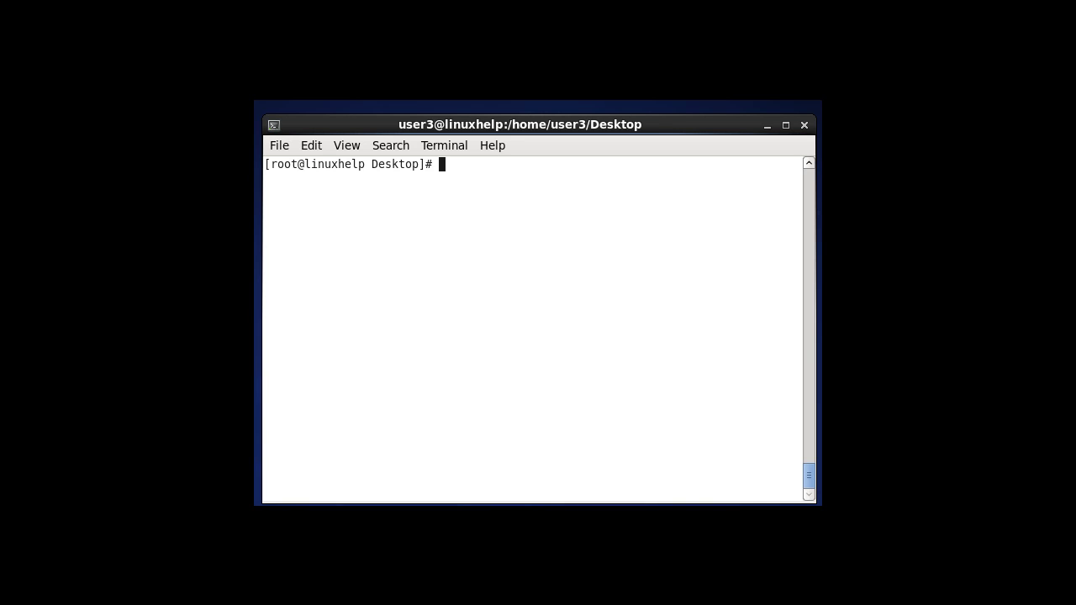
text(gnu)
text(cash)
key(Return)
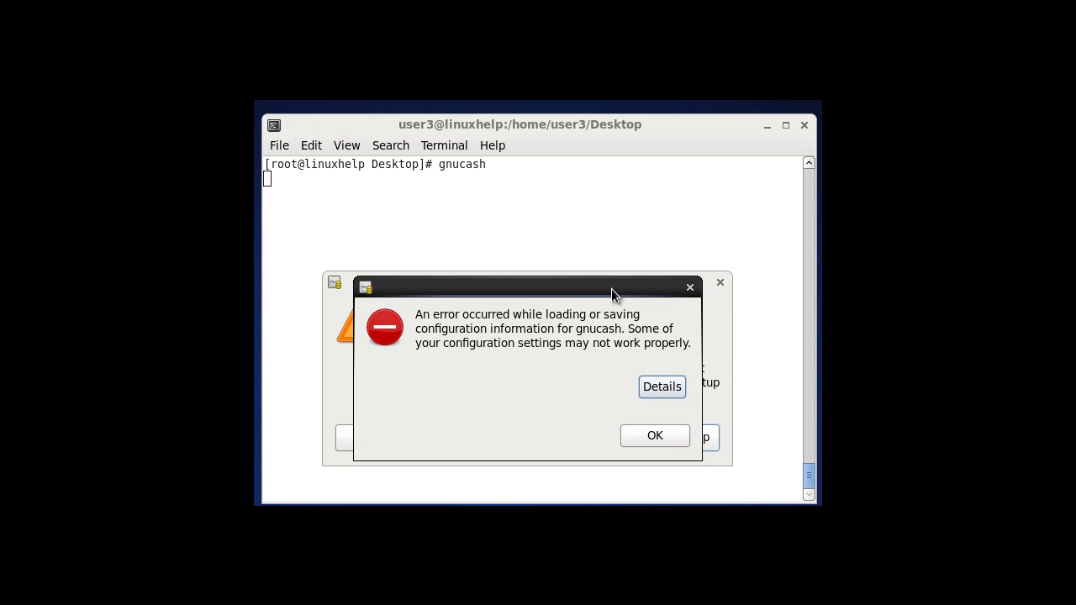
Step: Dismiss the configuration error and choose Setup for the missing default values
click(689, 287)
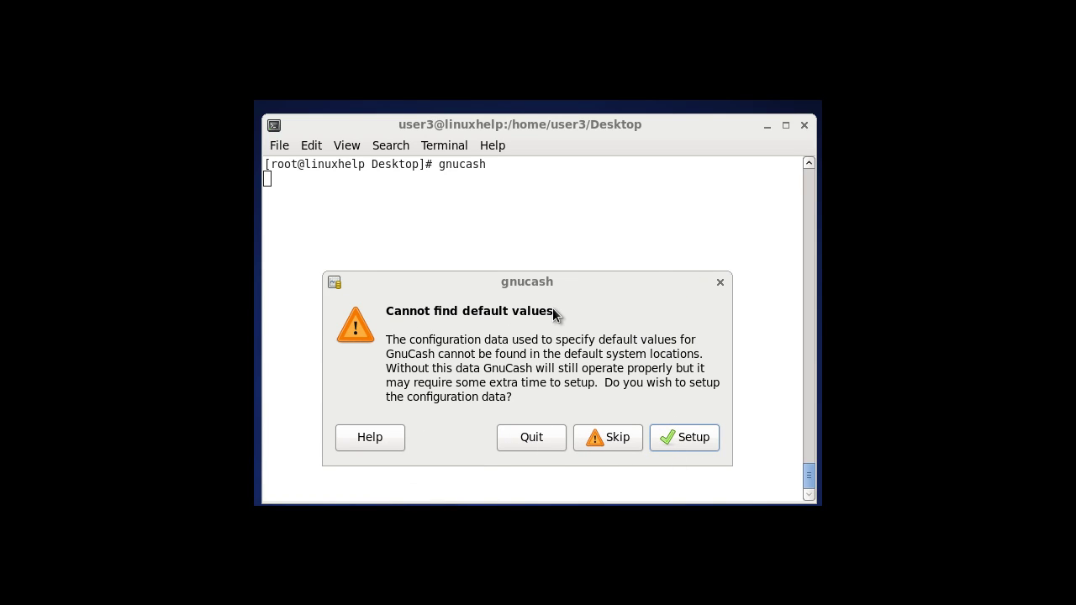
click(692, 437)
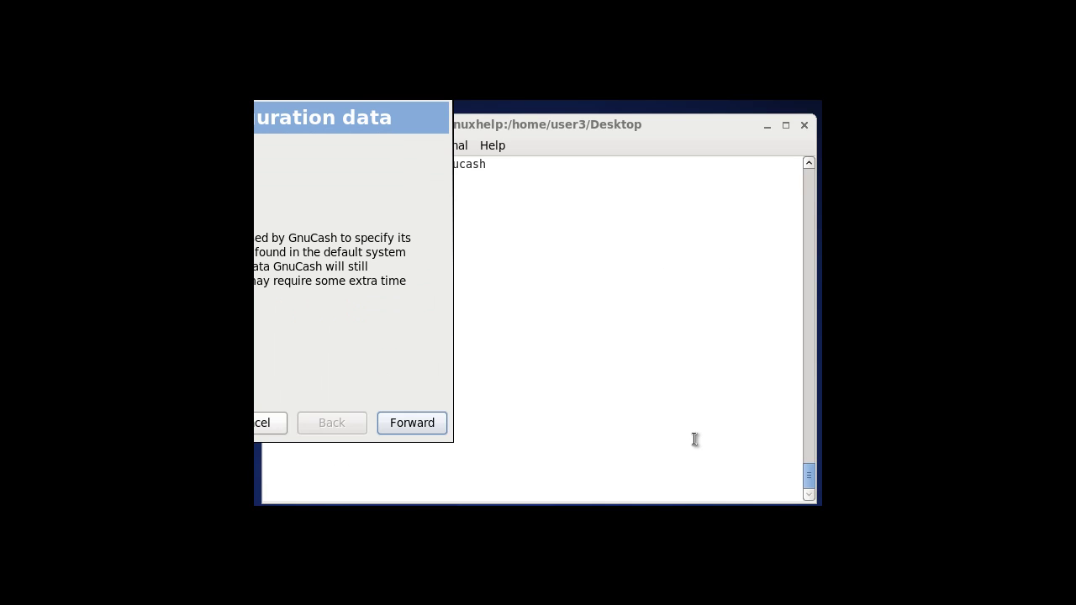
drag(353, 109, 629, 142)
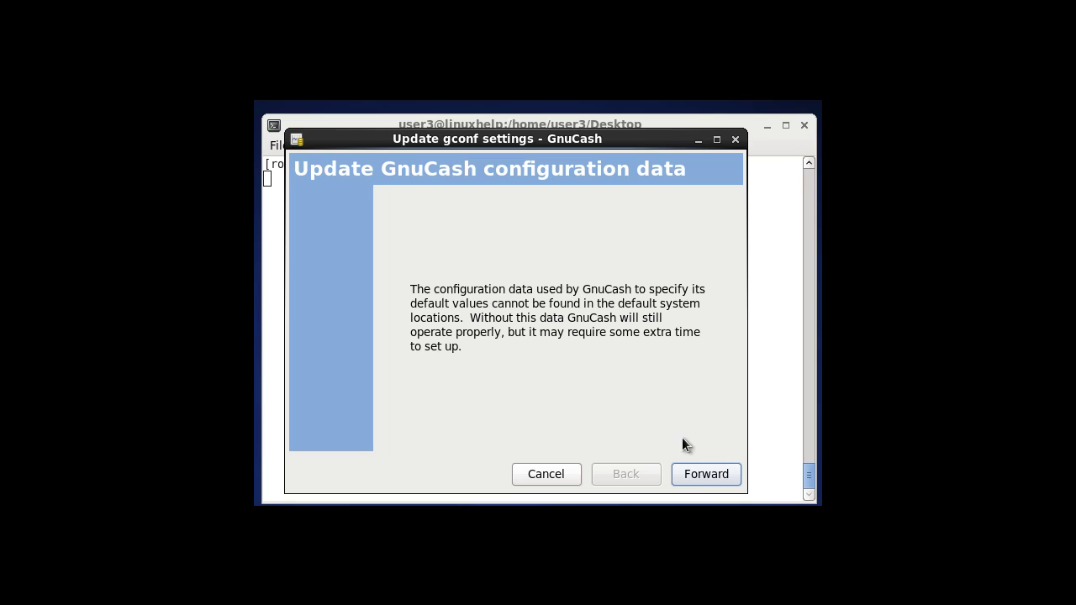
Step: Choose 'Install into home directory' in the assistant, letting GnuCash install the data
click(707, 475)
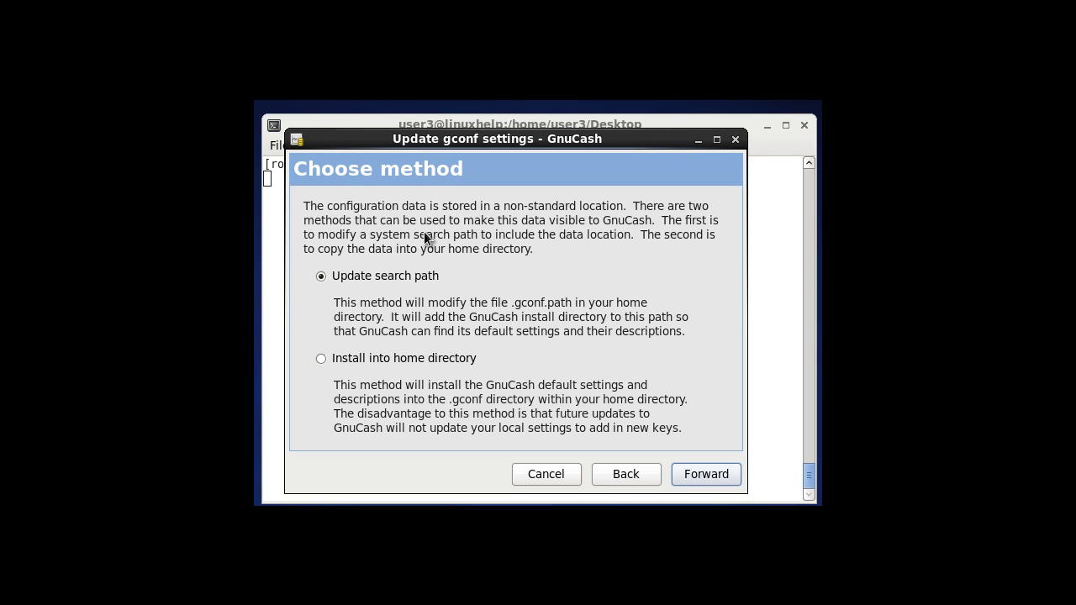
click(450, 359)
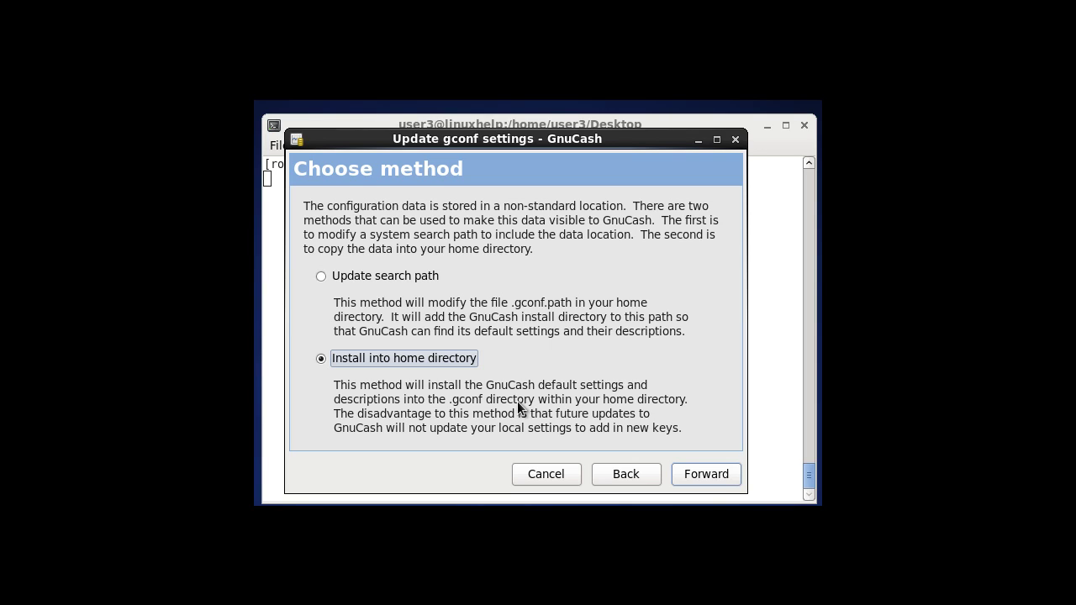
click(715, 474)
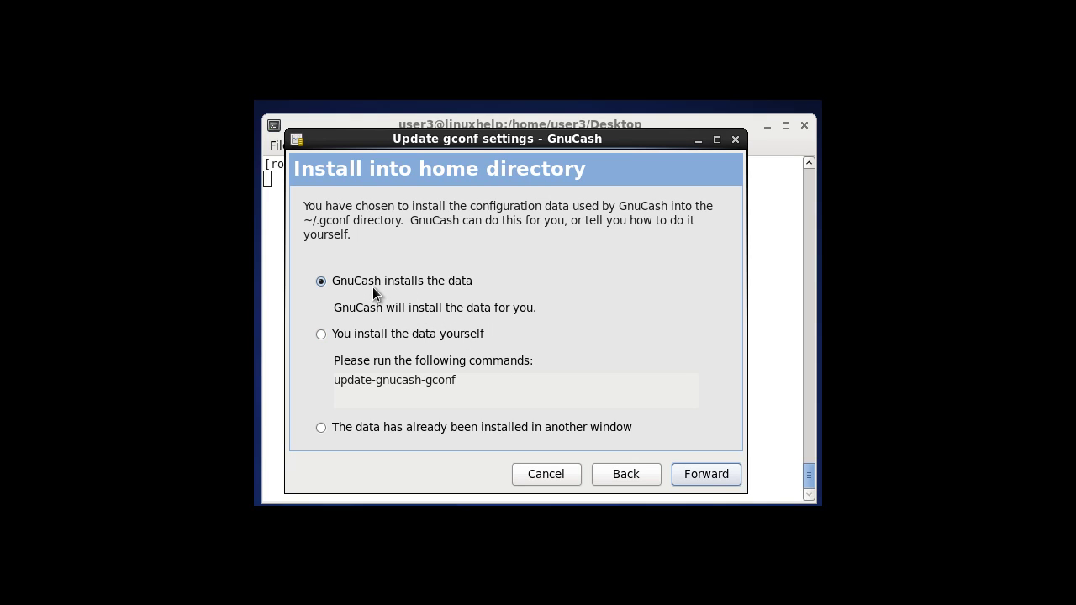
Step: Advance to 'Finish changes' and apply the configuration update
click(708, 475)
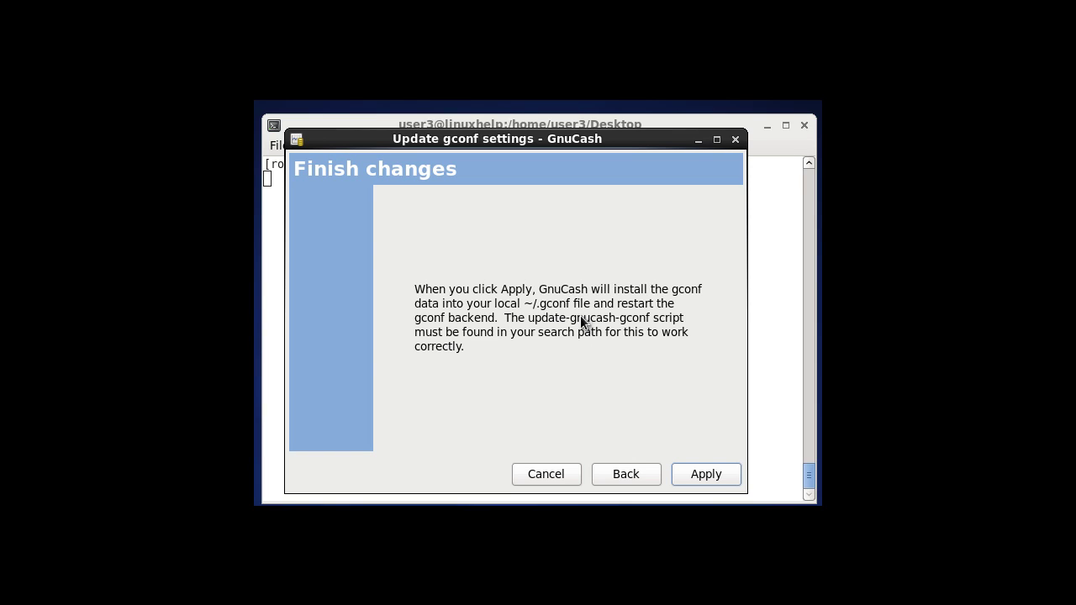
click(696, 476)
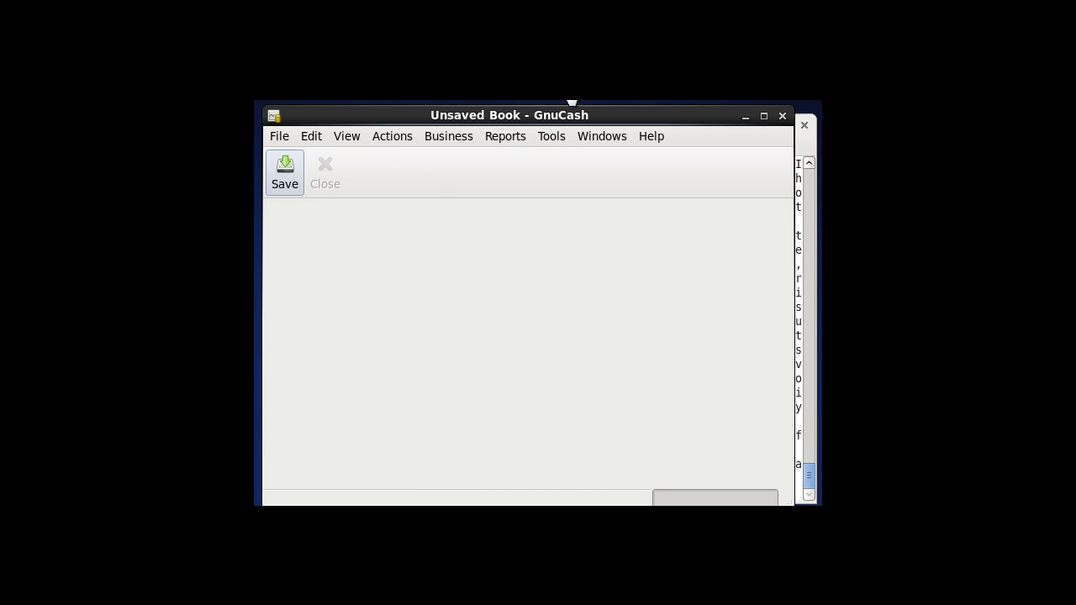
Step: Start a new book via File > New File, then view the Price Editor and Security Editor
click(281, 137)
click(291, 155)
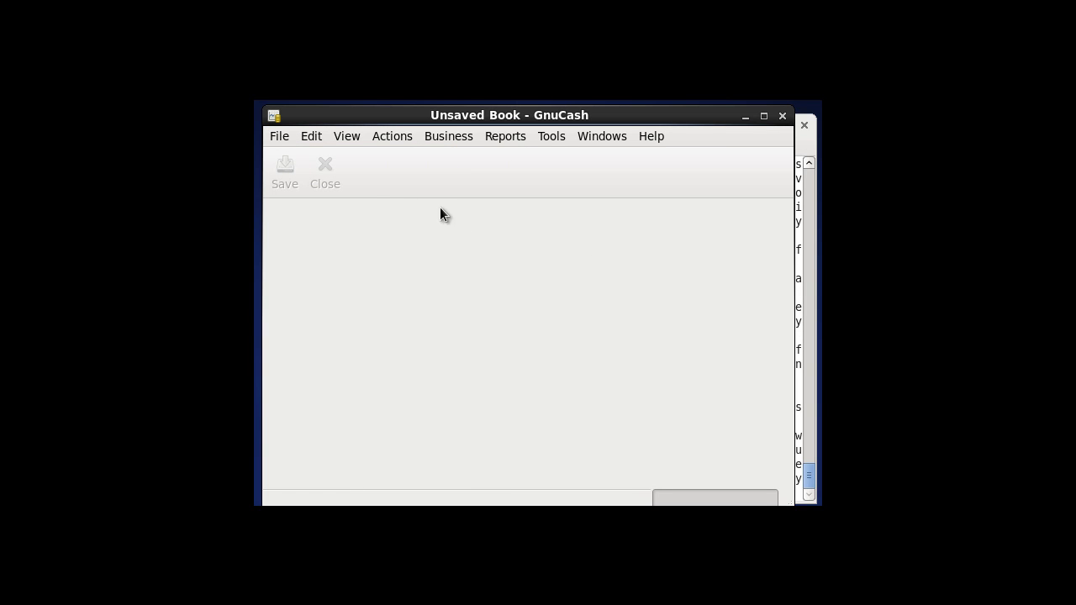
click(552, 138)
click(572, 176)
drag(257, 103, 504, 143)
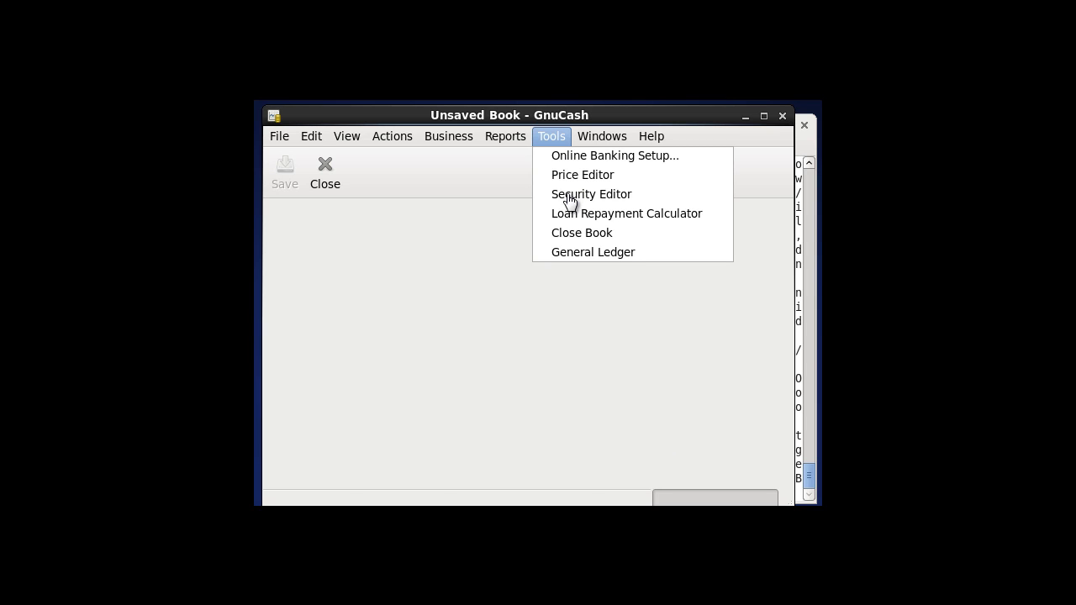
click(559, 193)
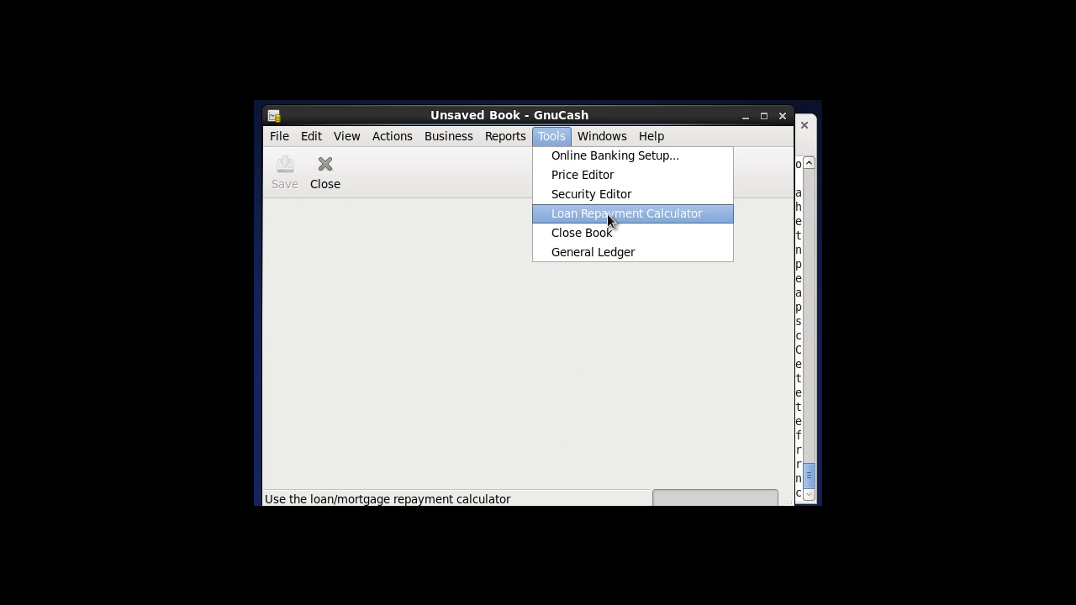
click(607, 214)
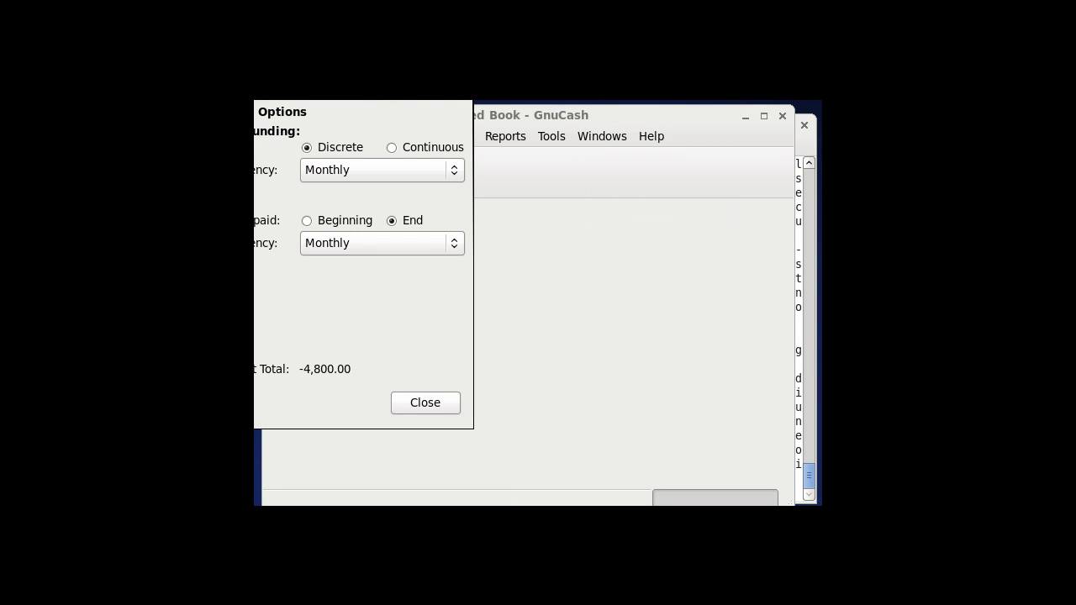
drag(374, 113, 644, 144)
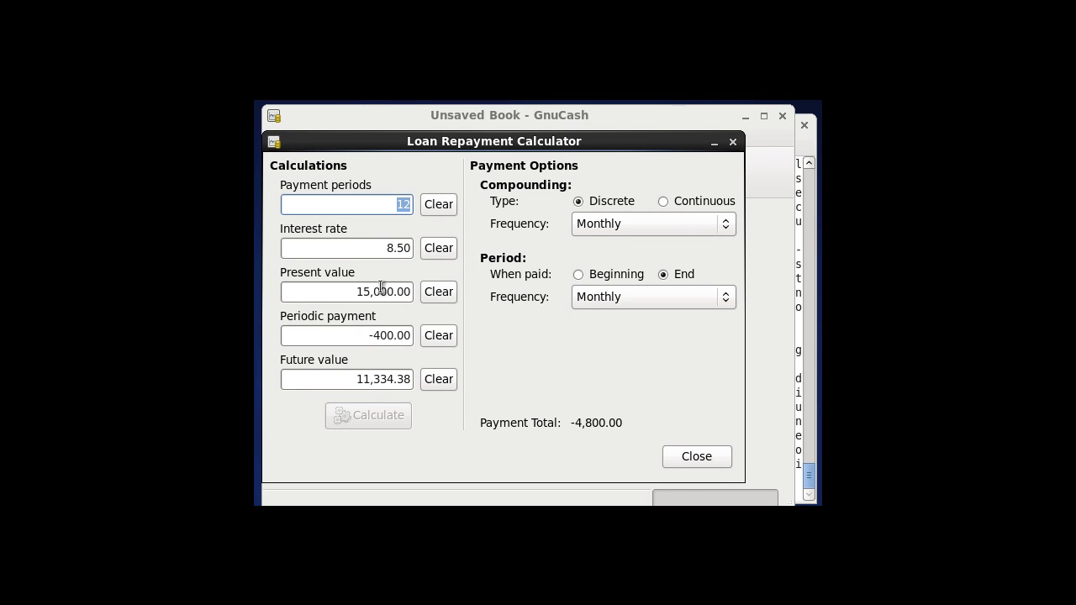
click(732, 144)
click(557, 137)
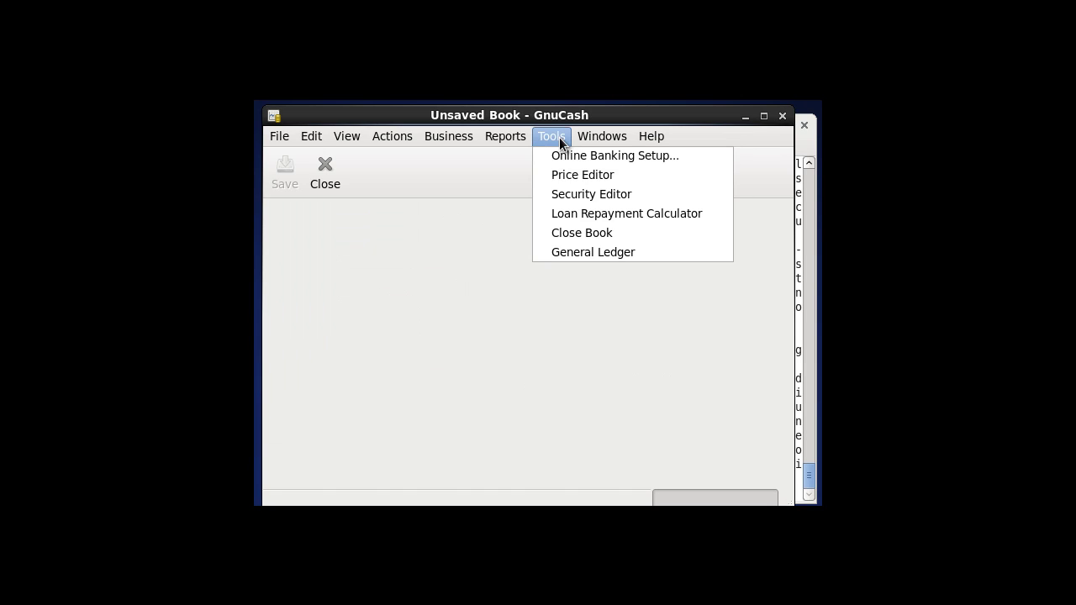
click(584, 233)
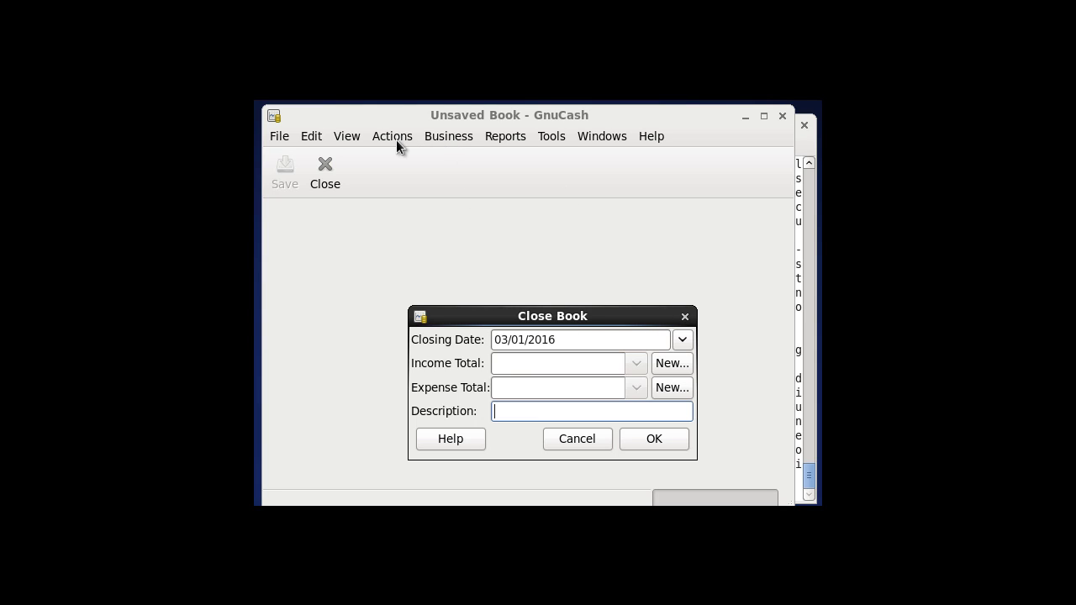
click(685, 318)
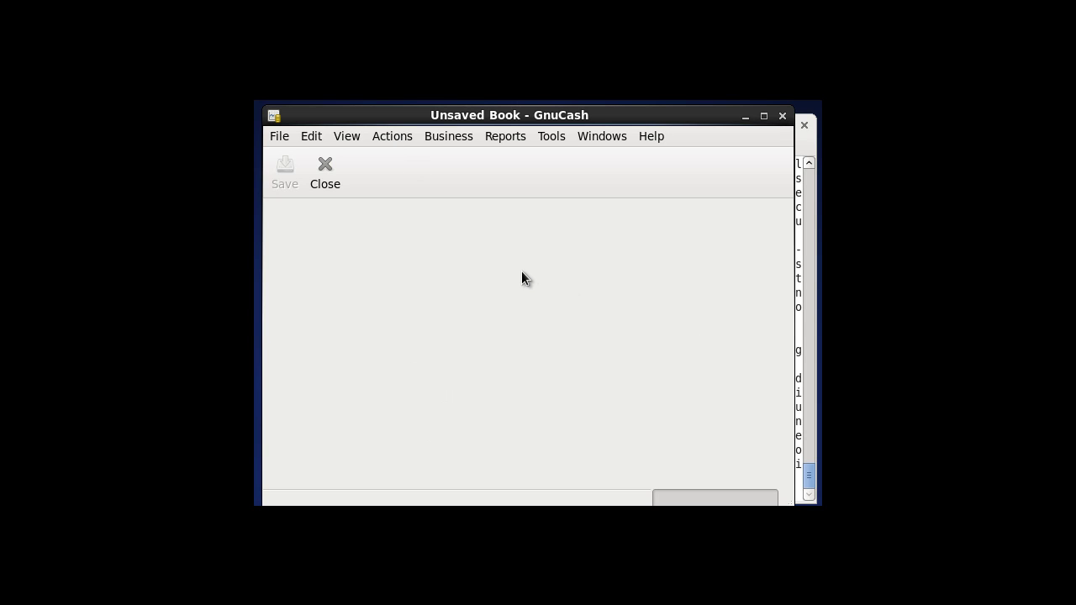